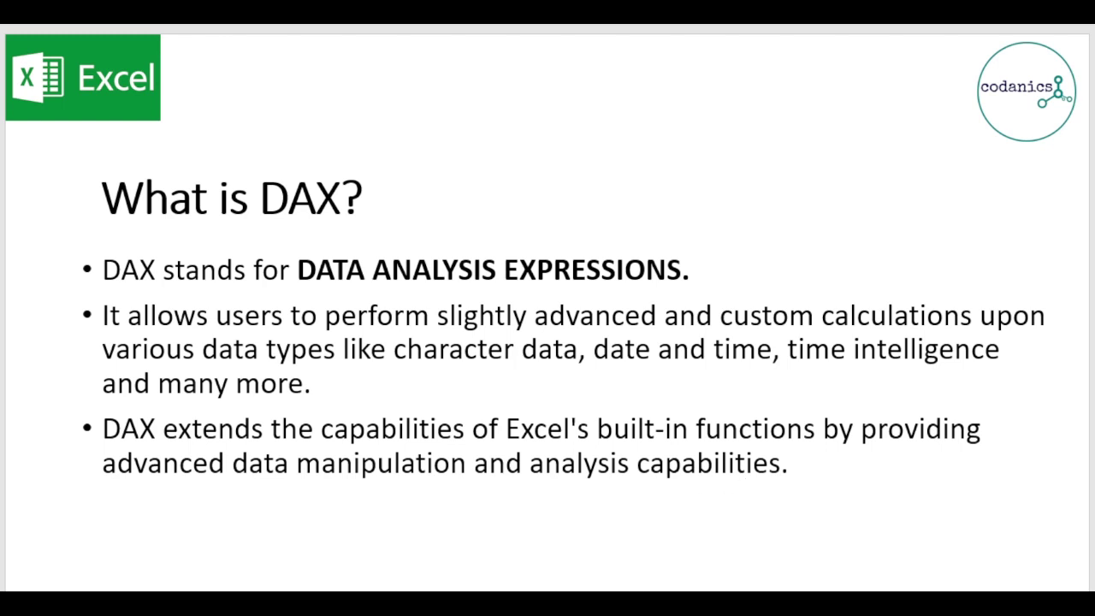
Step: Advance the presentation to the 'Functions of DAX:' slide
left_click(450, 512)
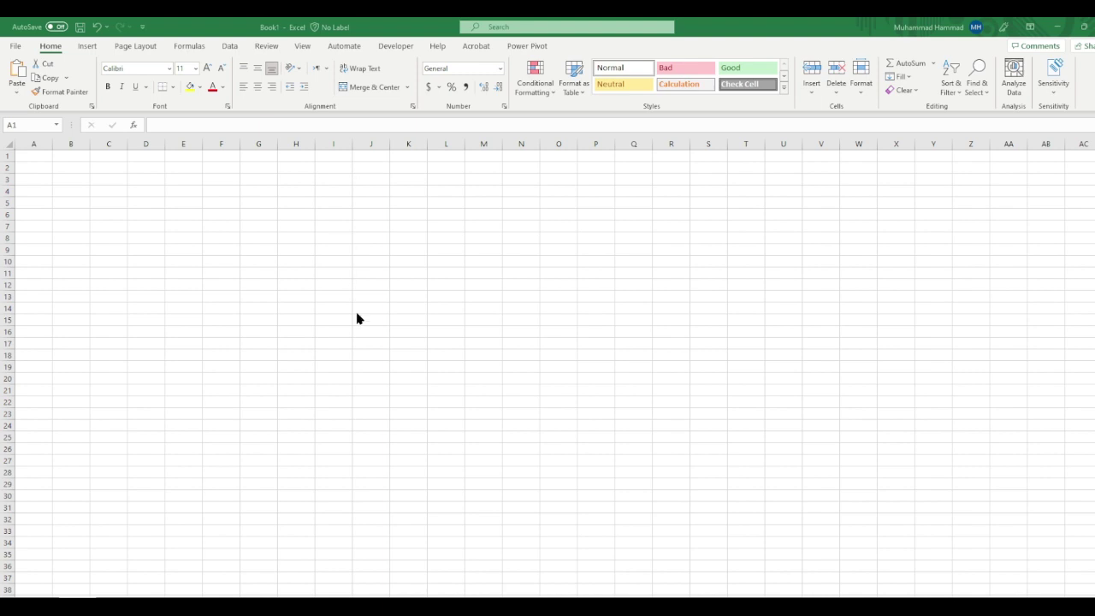
Step: Open Manage Data Model from the Data tab, restore and reposition Power Pivot, then show Get External Data
left_click(228, 47)
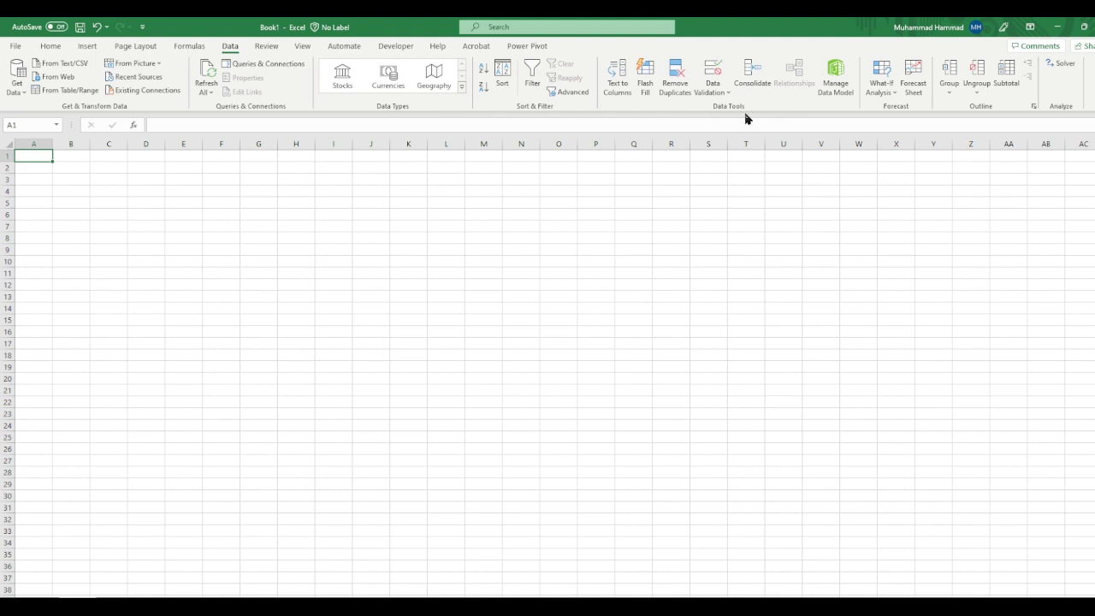
left_click(845, 87)
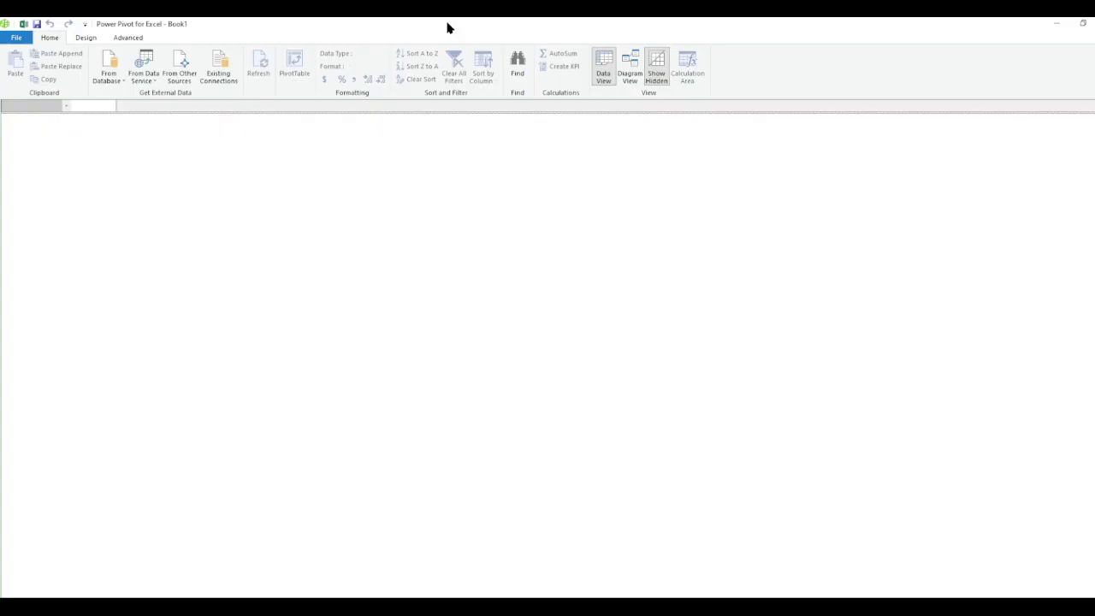
double_click(447, 26)
left_click_drag(515, 35, 663, 63)
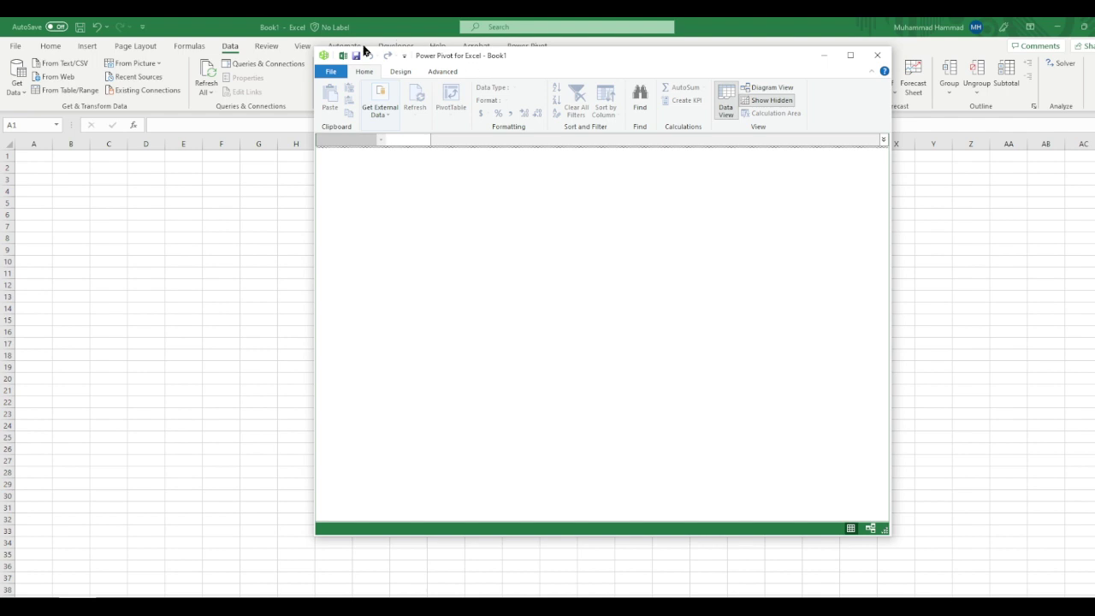
left_click(385, 125)
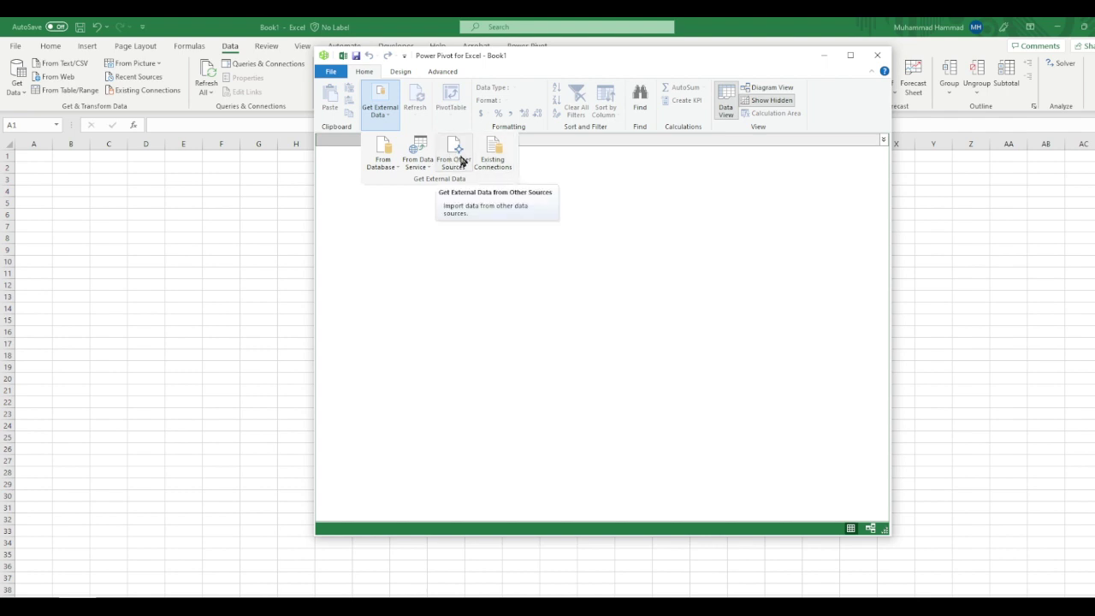
Step: Import Sheet1$ from the Excel file power pivot.xlsx into the data model, transferring 11 rows
left_click(460, 161)
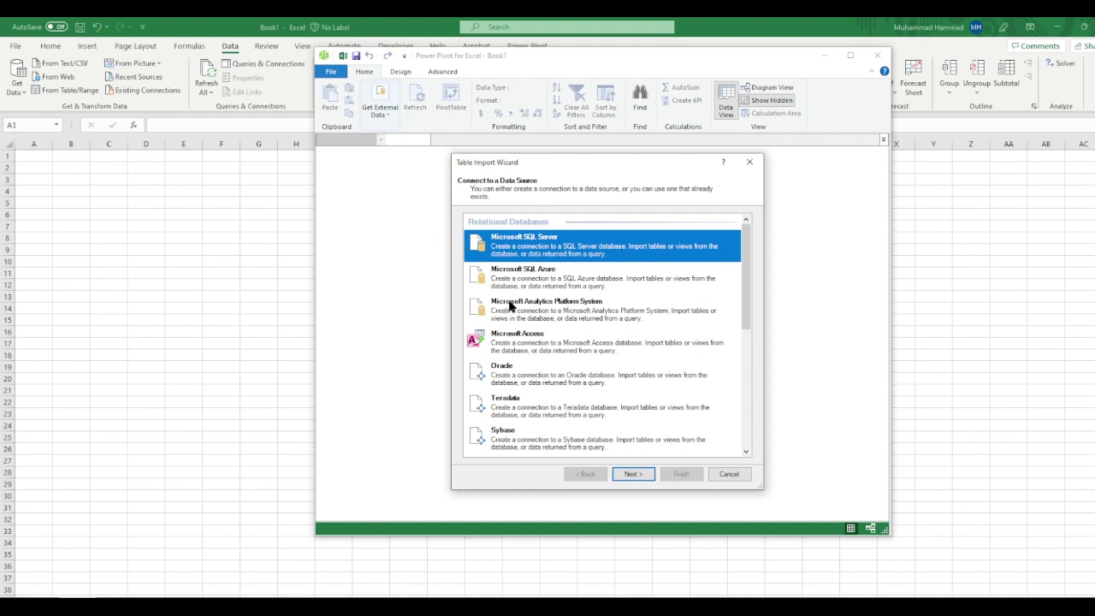
scroll(522, 284, "down", 1)
scroll(539, 283, "down", 5)
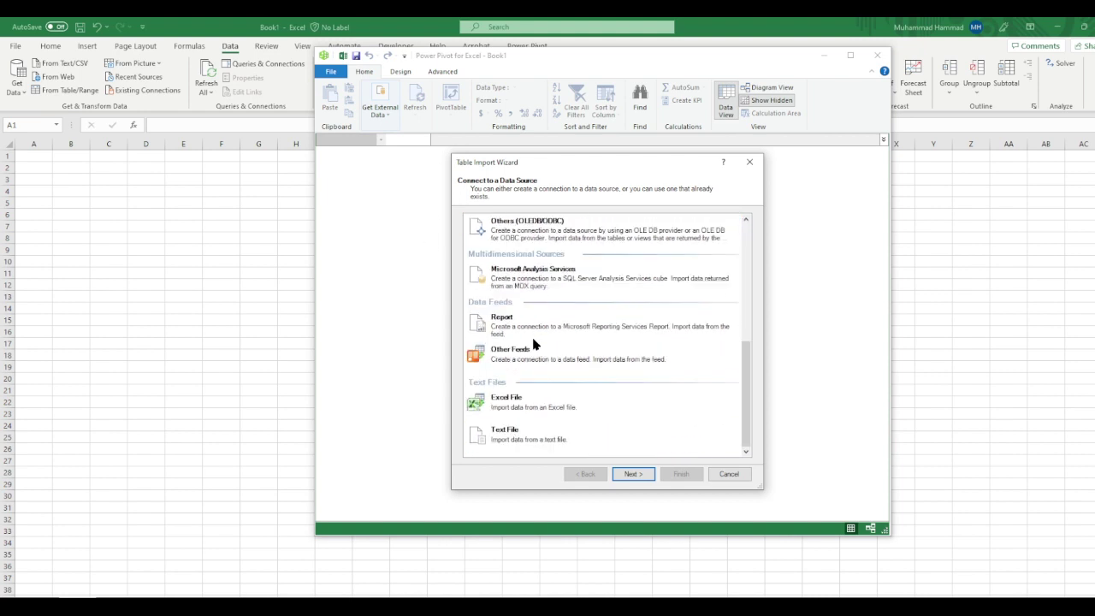
left_click(511, 411)
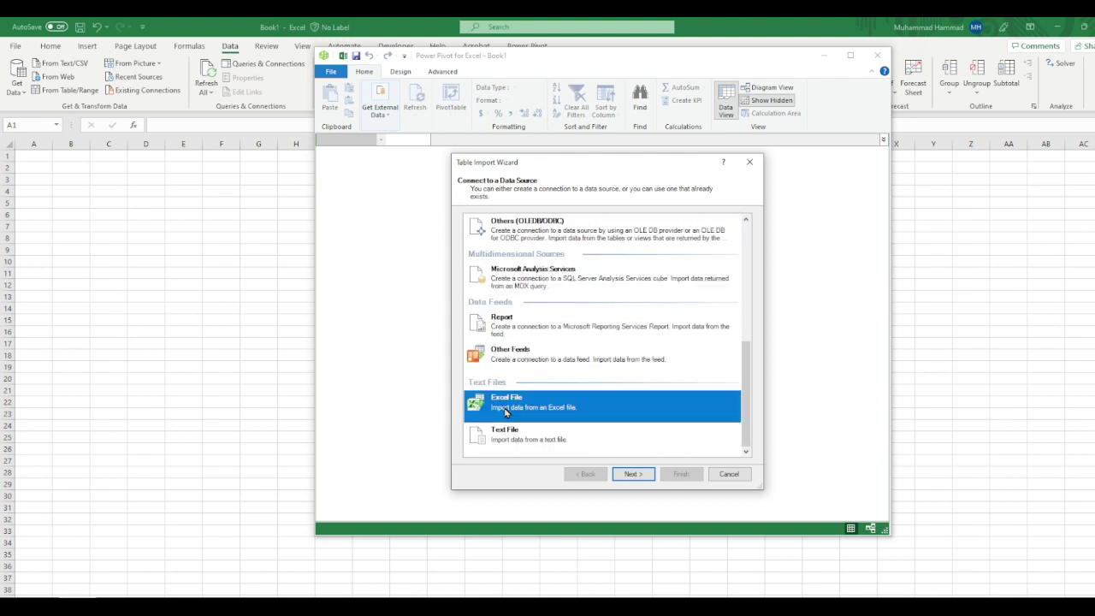
left_click(625, 476)
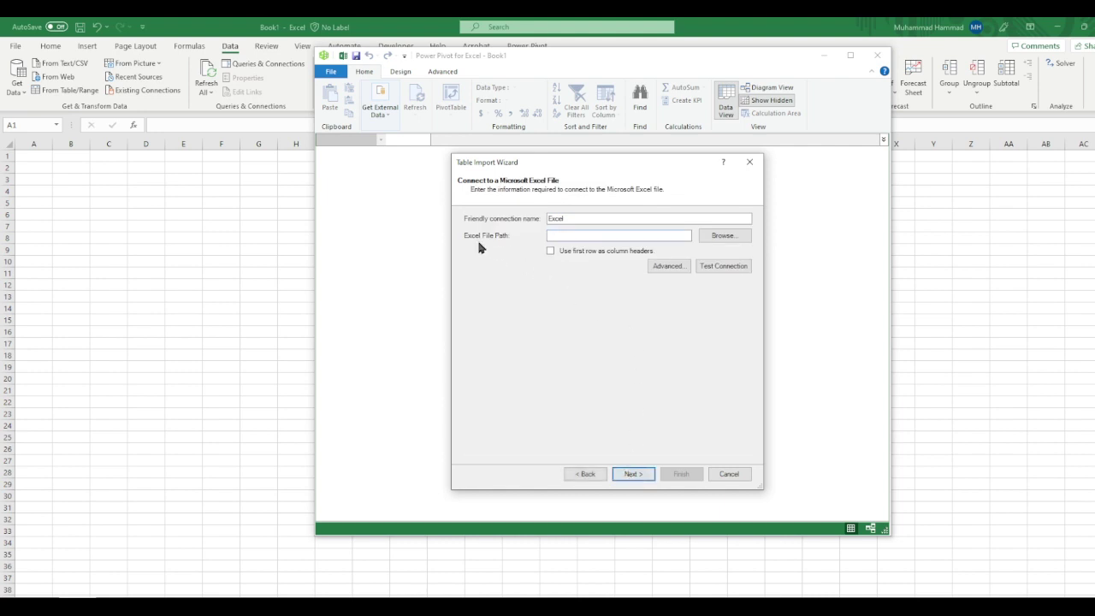
left_click(722, 236)
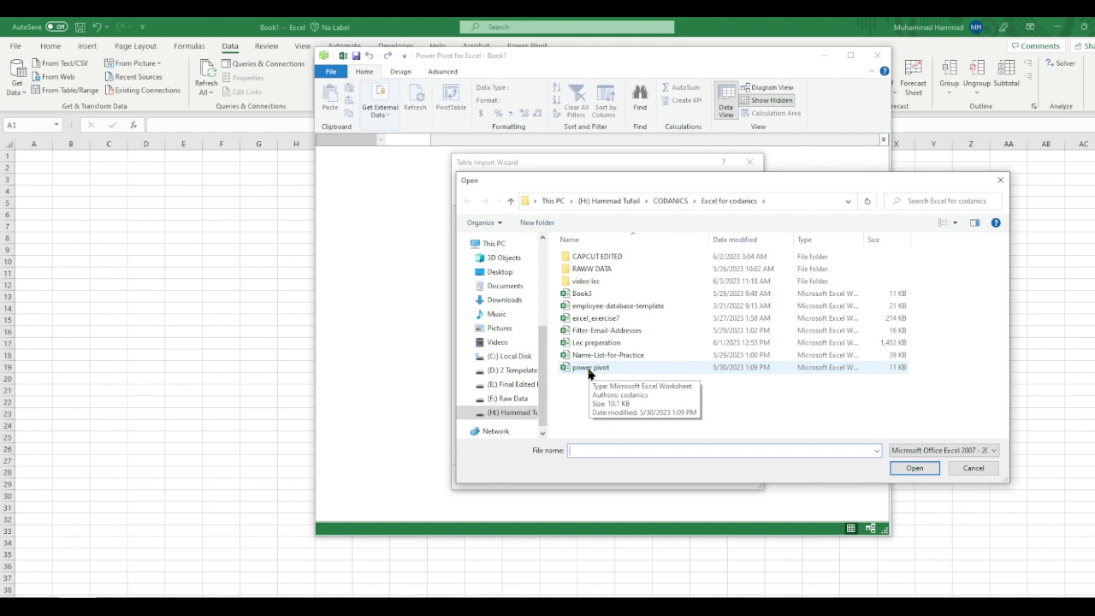
left_click(589, 370)
left_click(912, 468)
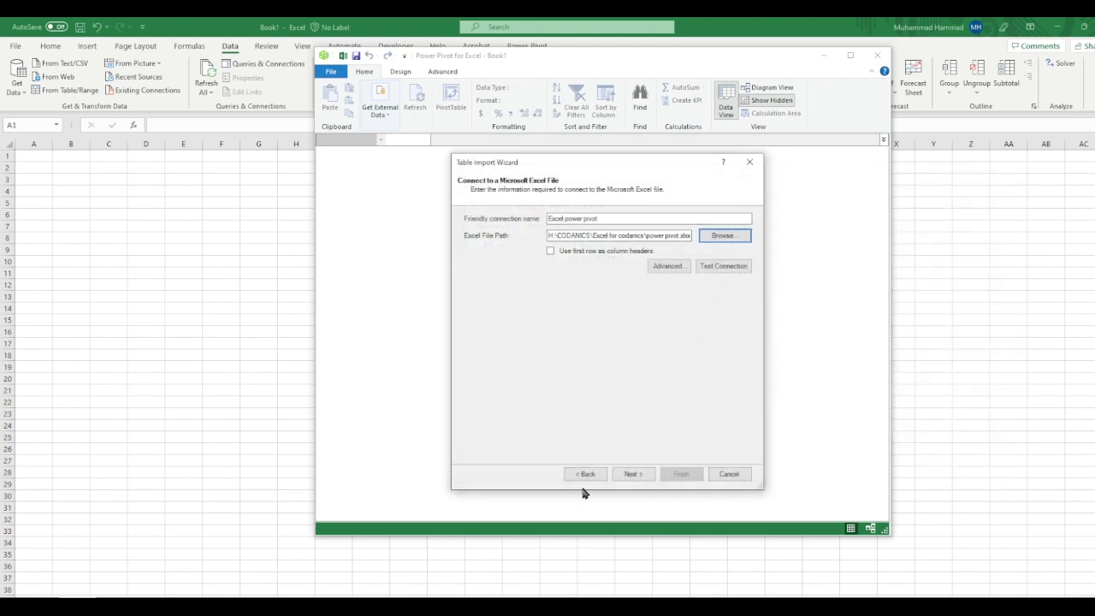
left_click(640, 476)
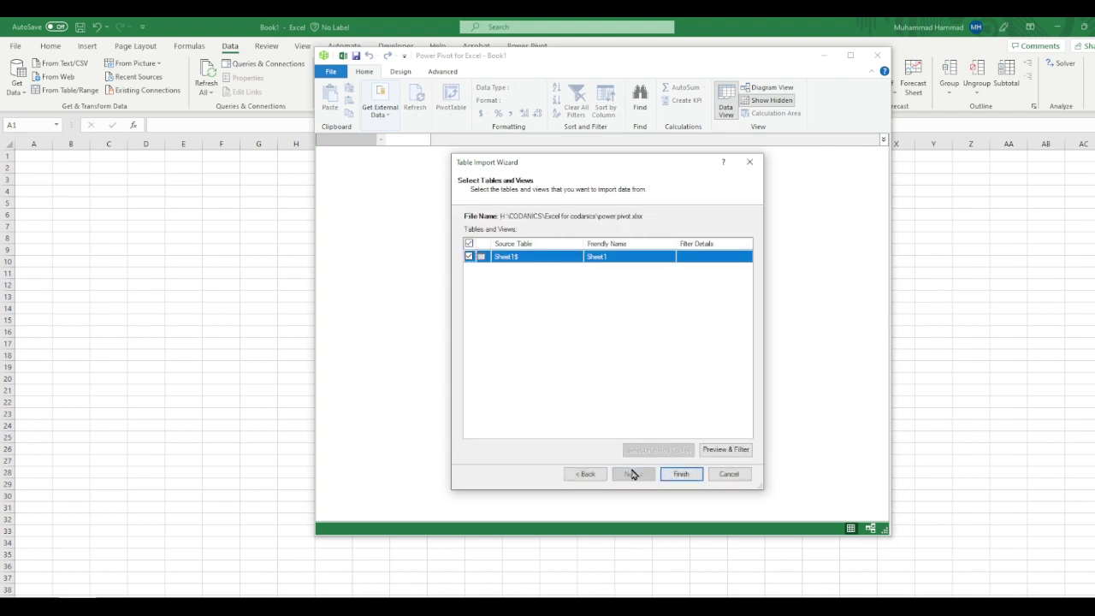
left_click(675, 474)
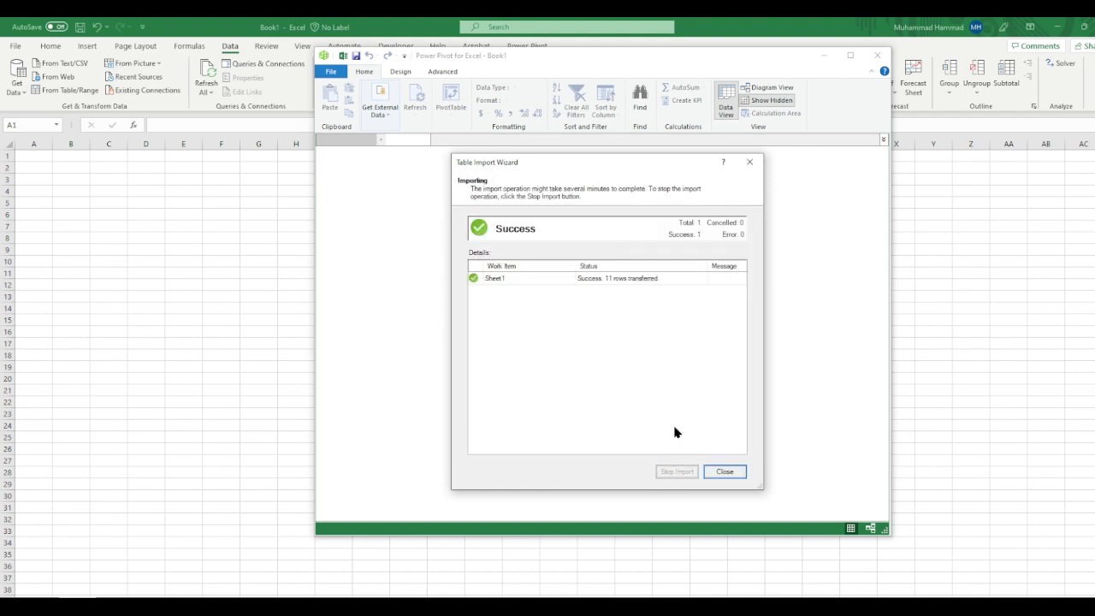
Step: Close the import wizard and auto-fit columns F5, F4, F3, F2 and F1 to their contents
left_click(724, 472)
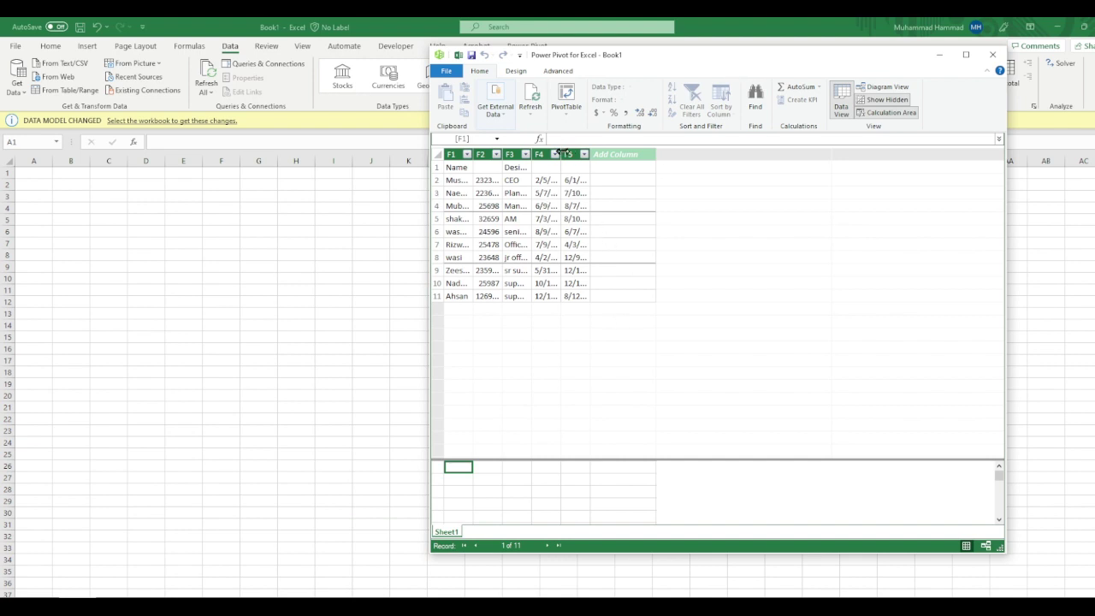
left_click(564, 154)
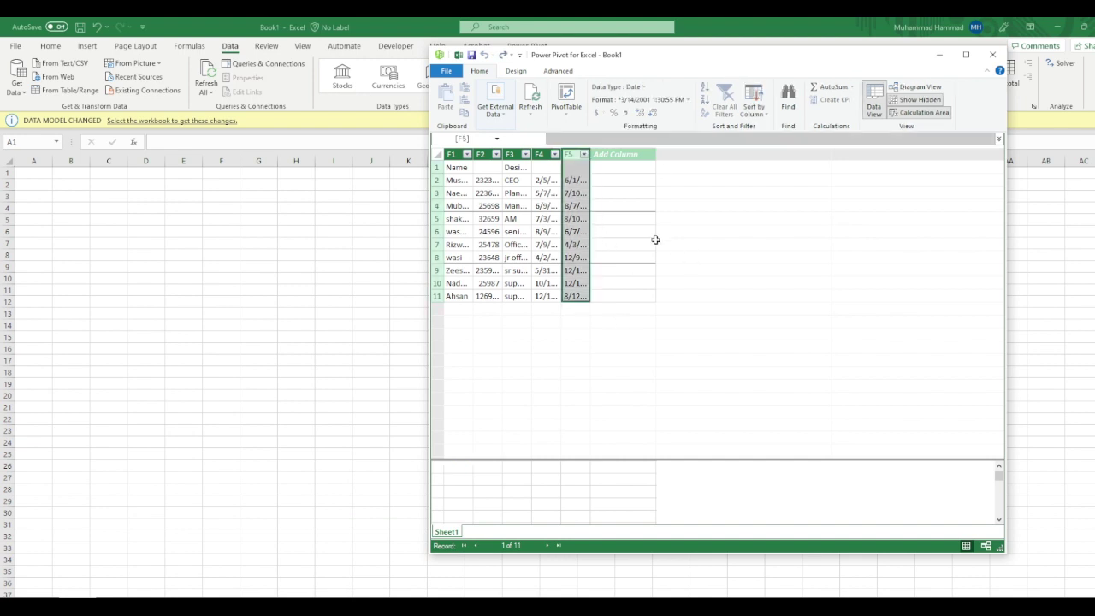
double_click(589, 154)
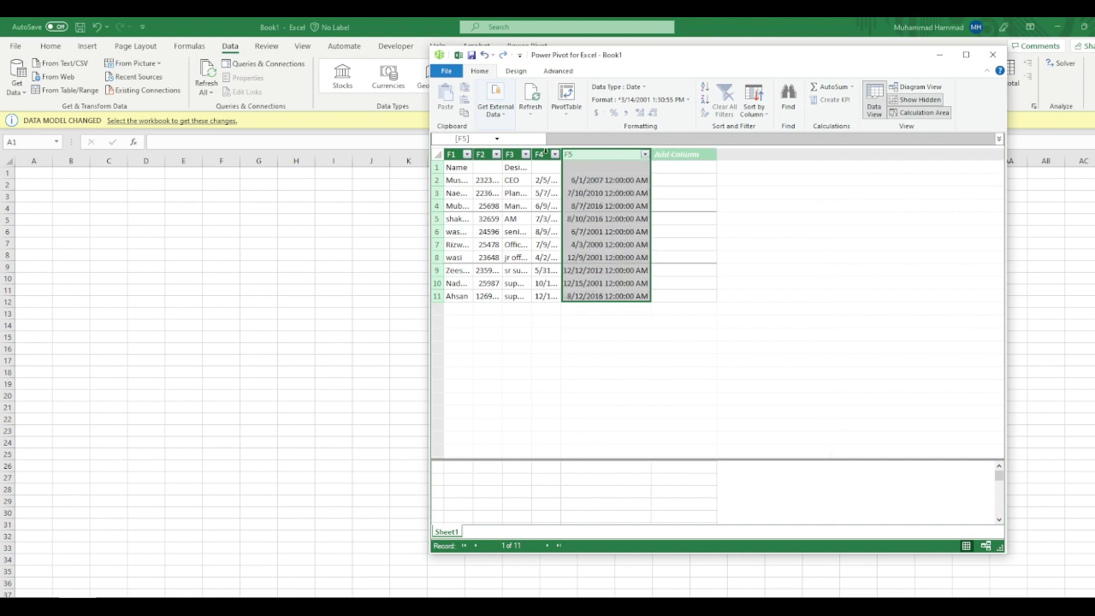
double_click(558, 153)
double_click(532, 154)
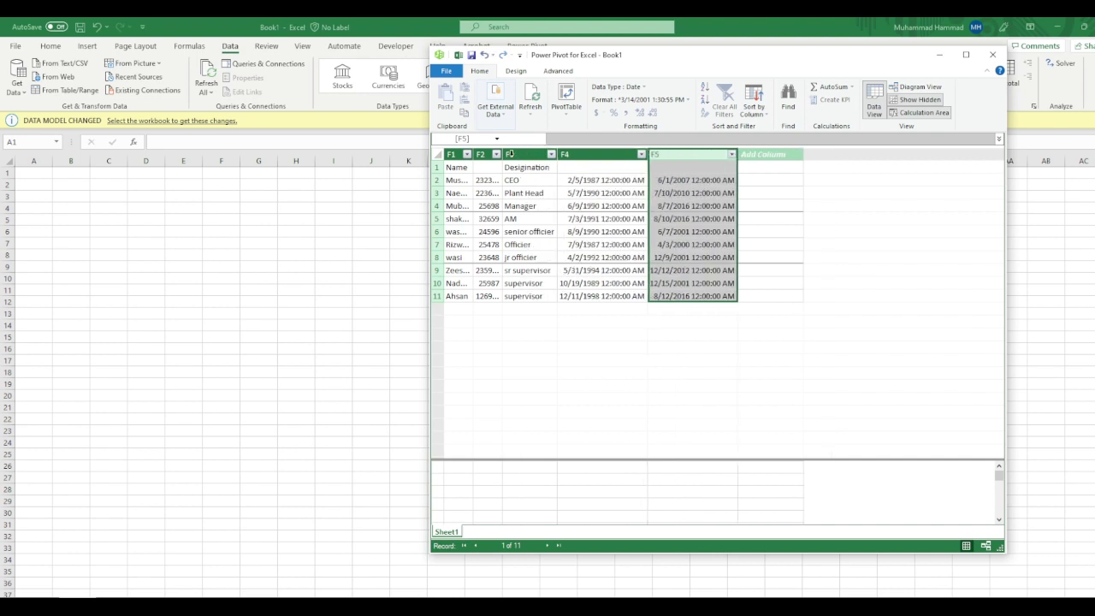
double_click(502, 154)
double_click(473, 154)
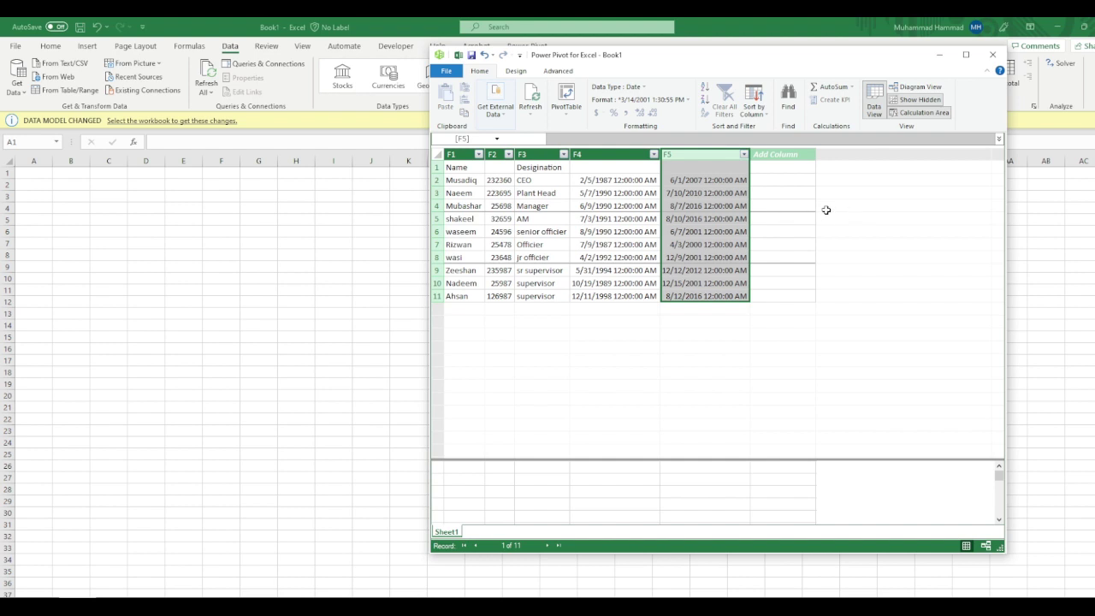
left_click(782, 179)
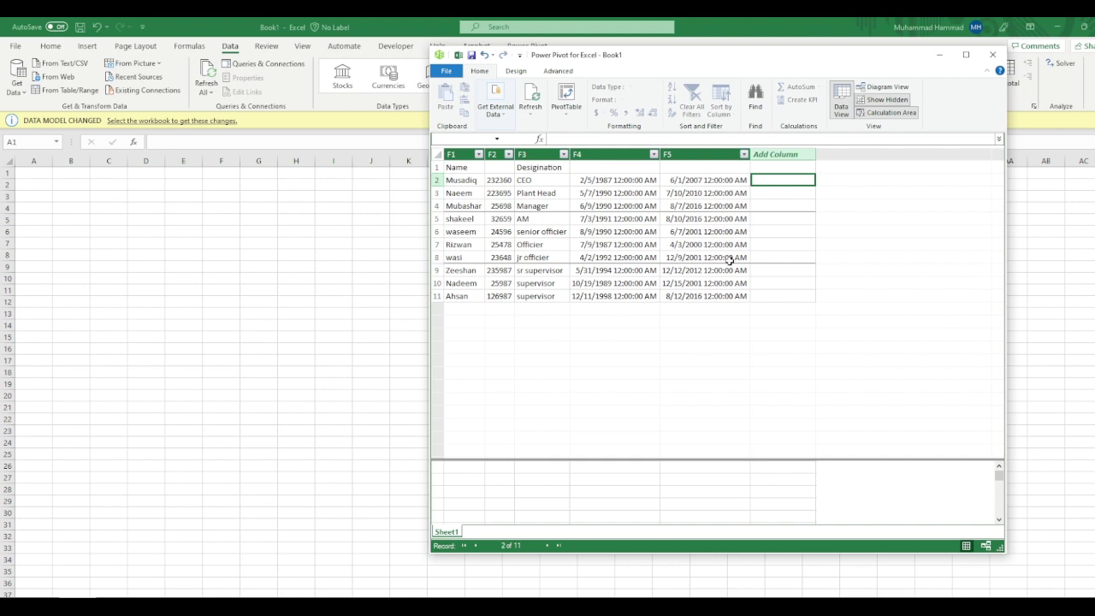
Step: Add a column headed 'retirement age' and select its first cell
double_click(783, 154)
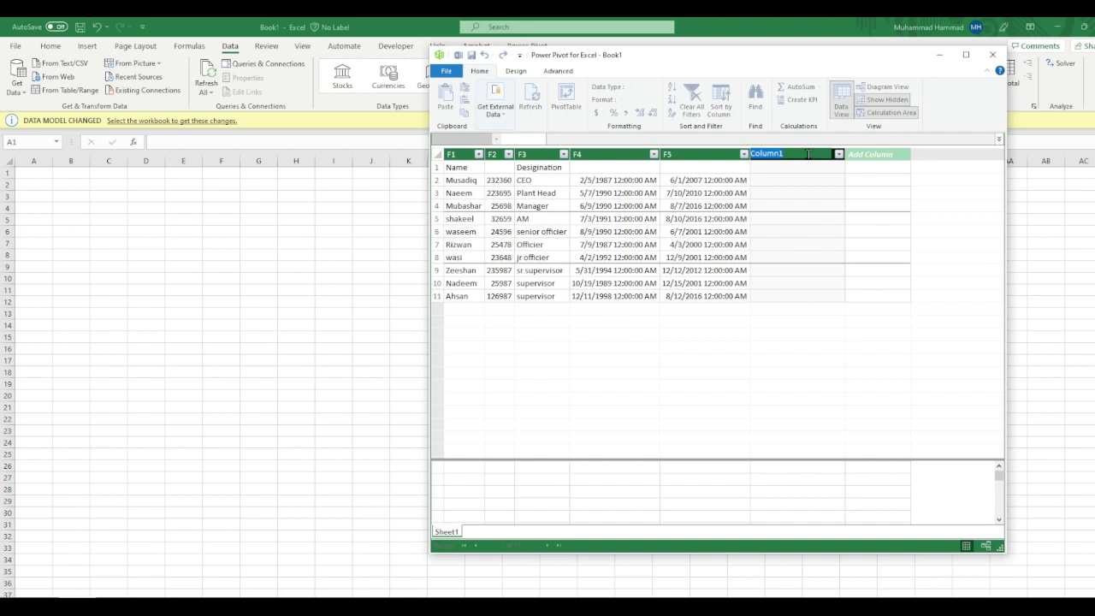
type("re")
type("tire")
type("ment")
type(" age")
key("Return")
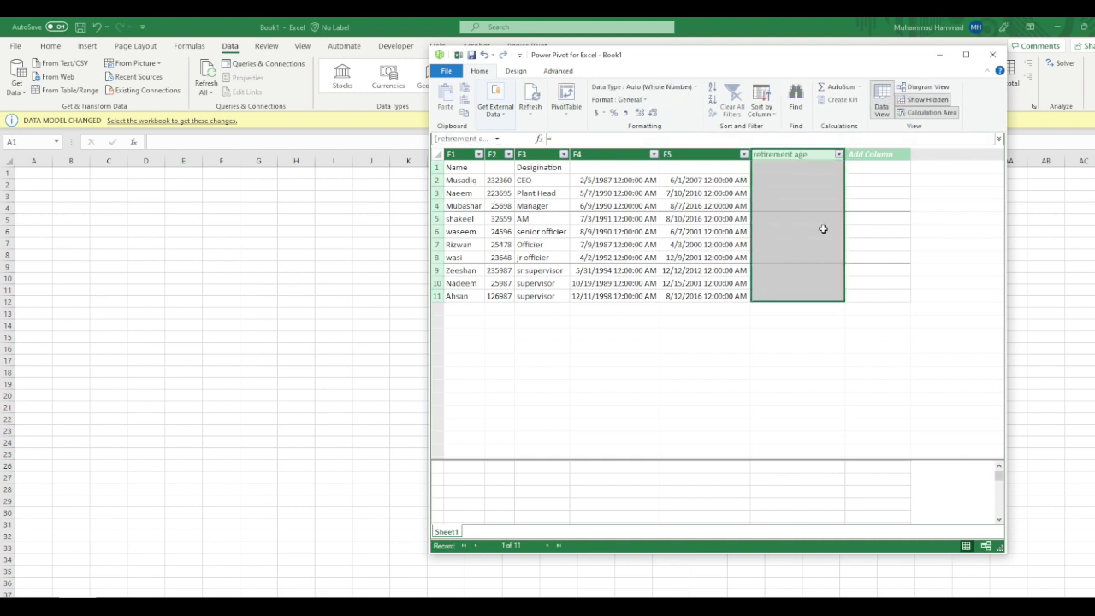
left_click(906, 285)
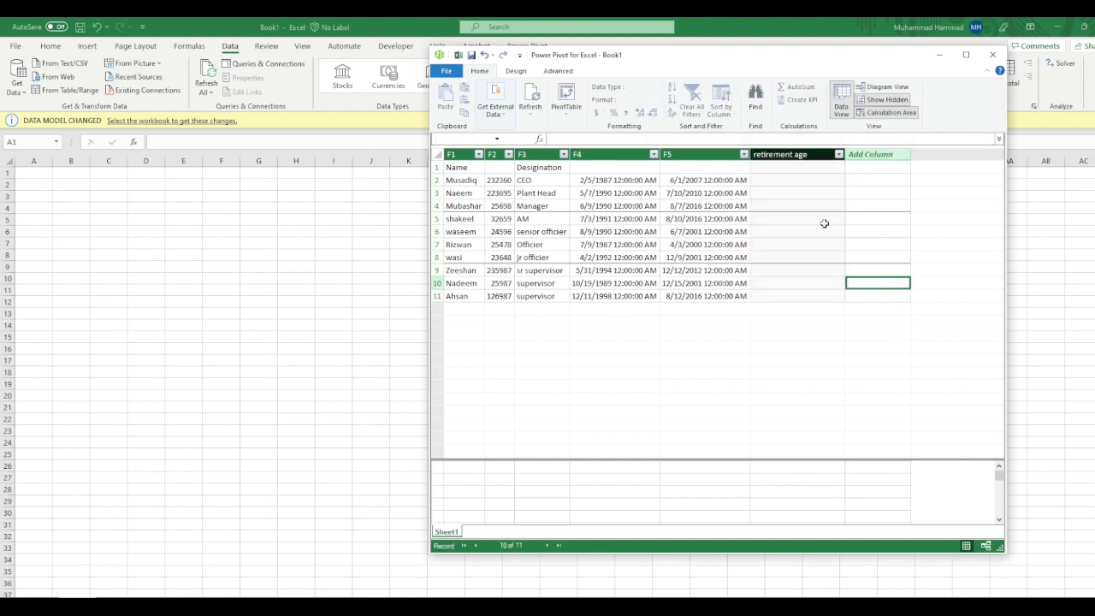
left_click(775, 168)
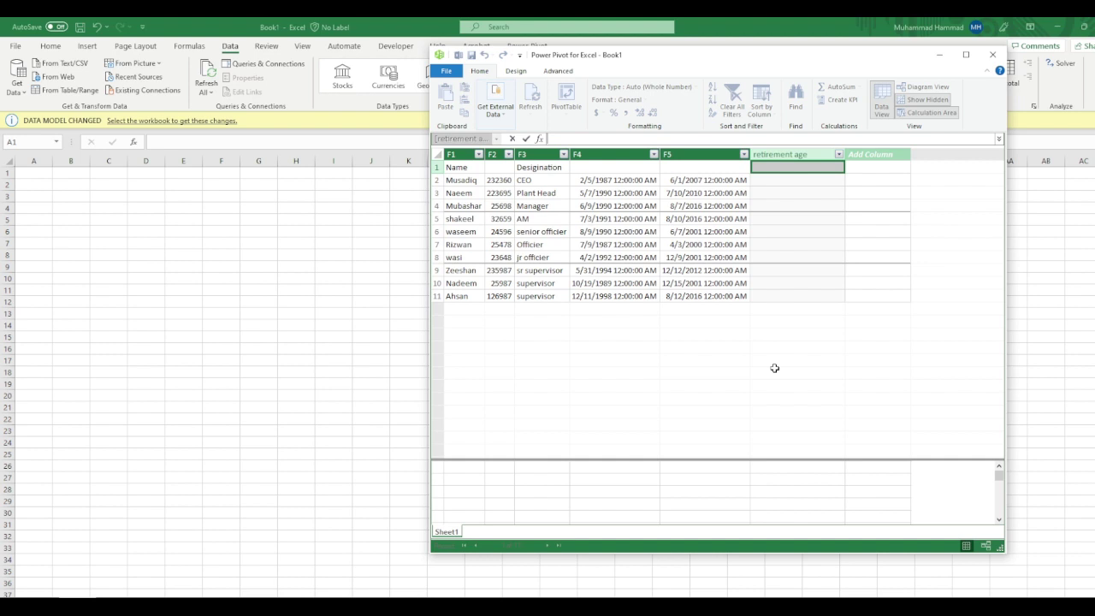
Step: Fill 'retirement age' with =EDATE(Sheet1[F4],12*65), giving dates 65 years after each F4 date
type("=")
type("e")
type("da")
key("Tab")
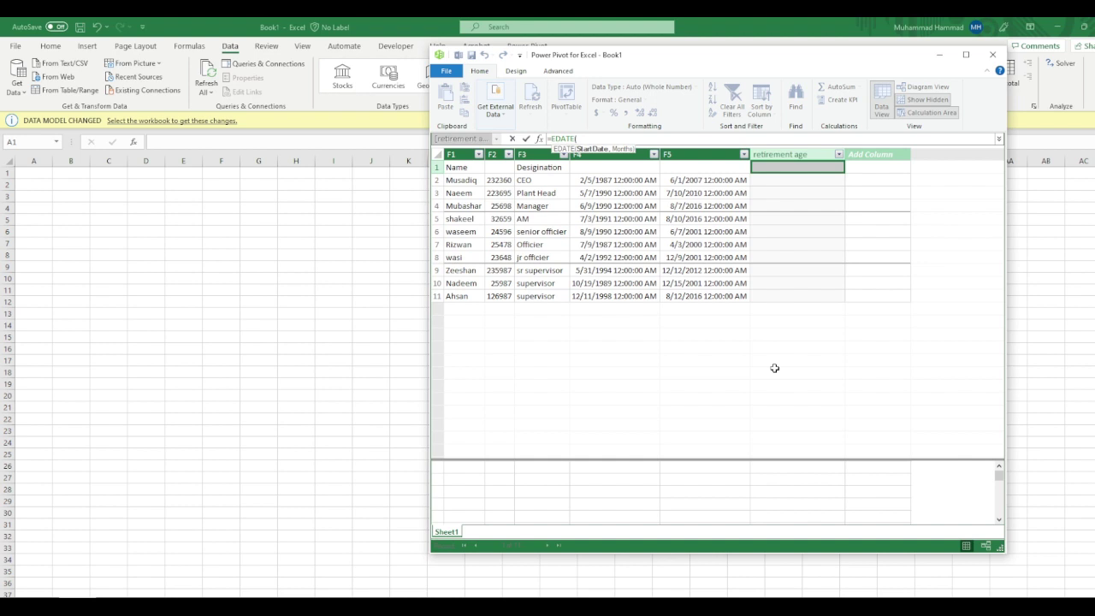
type("sh")
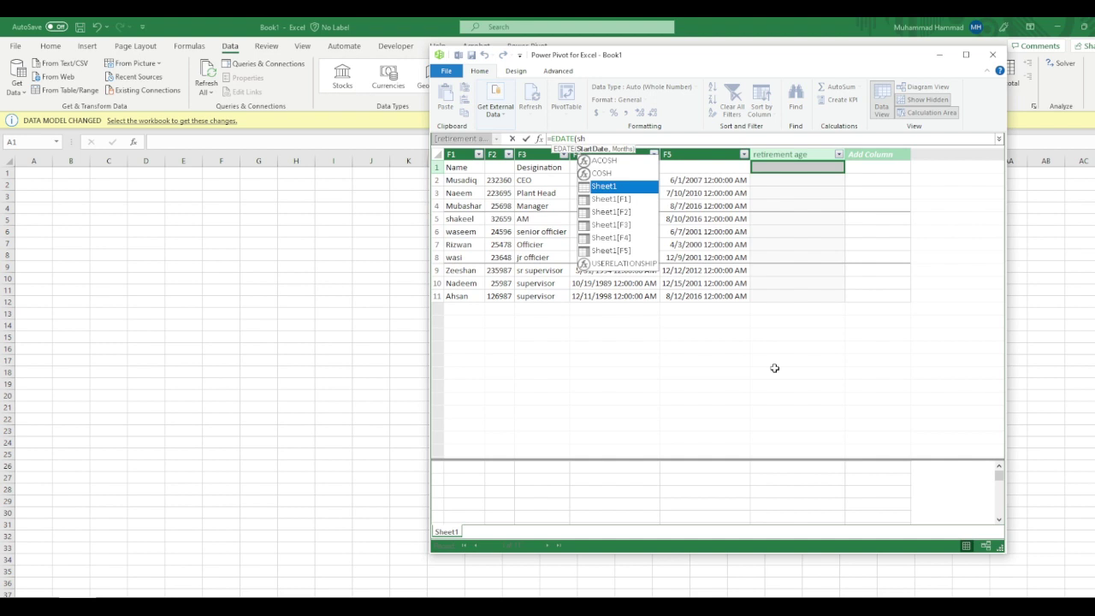
key("Down")
key("Down")
key("Down")
key("Down")
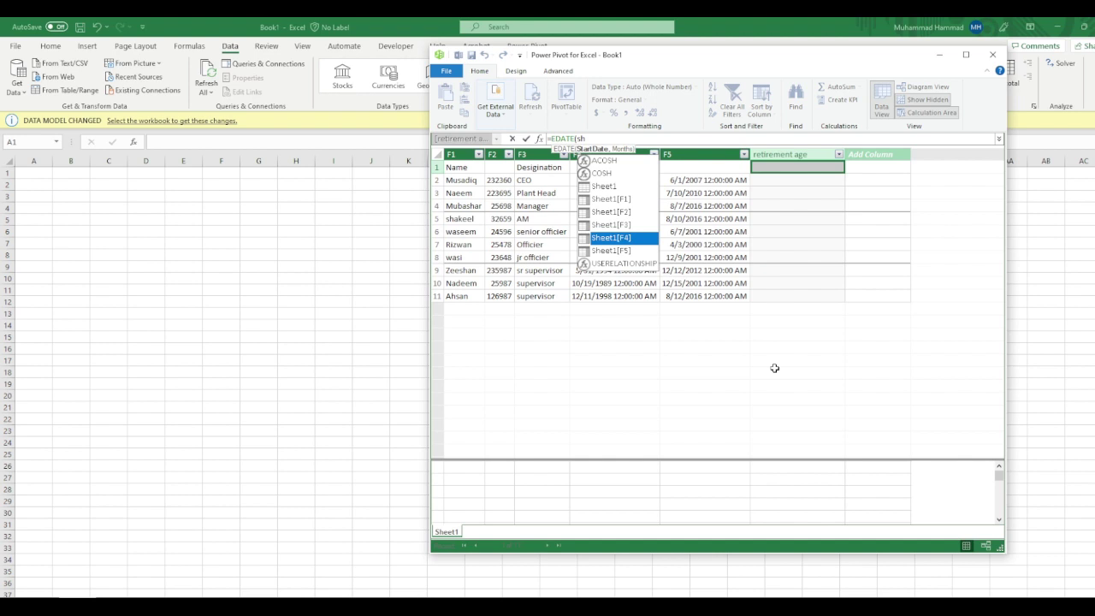
key("Tab")
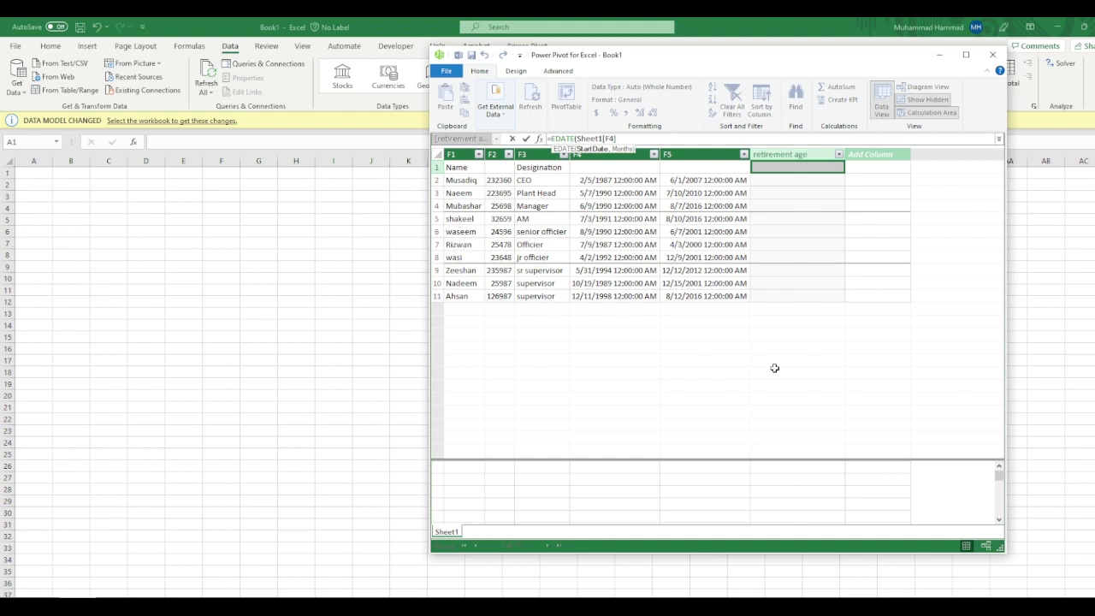
type(",")
type("12")
type("*")
type("65")
type(")")
key("Return")
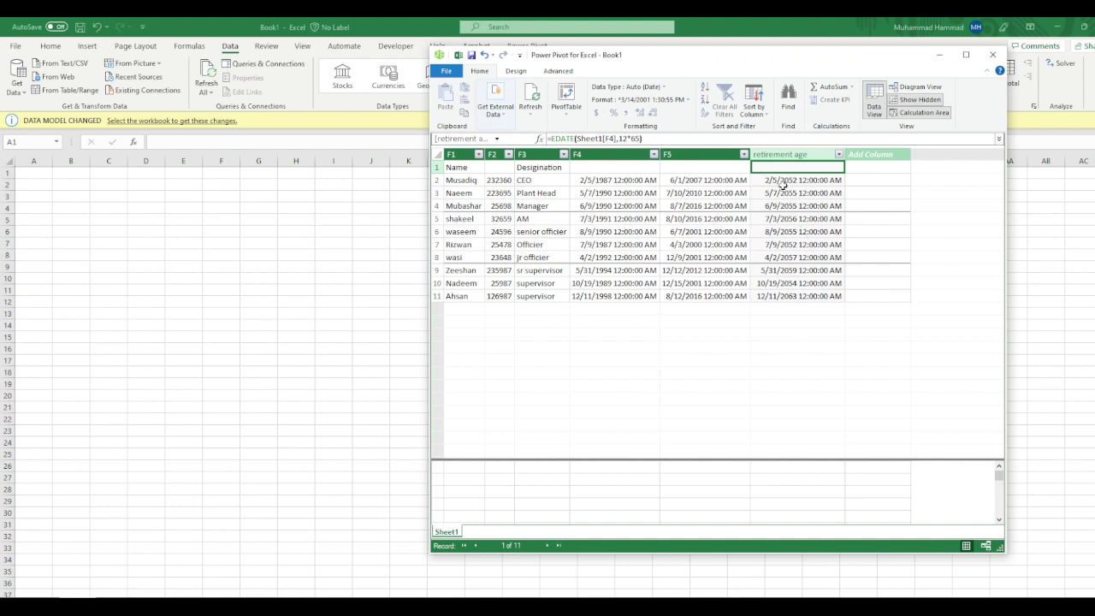
left_click(780, 182)
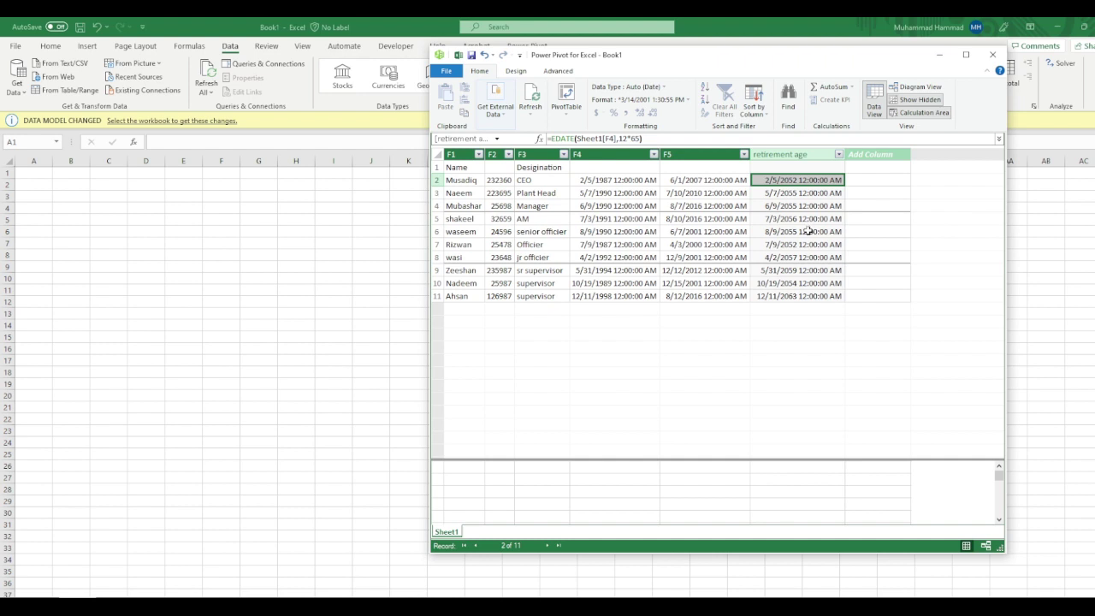